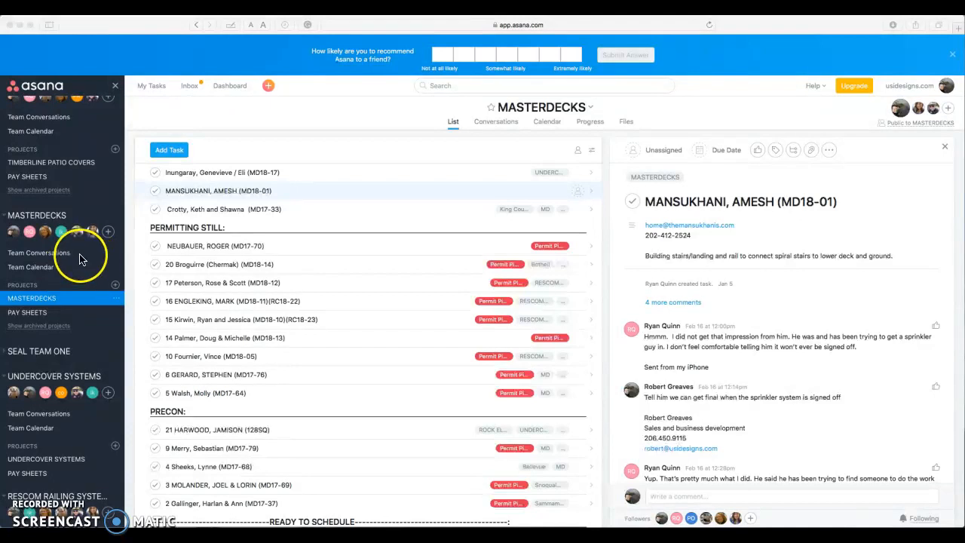
Switch to the TIMBERLINE PATIO COVERS project, then go back to the MASTERDECKS task list.
click(66, 165)
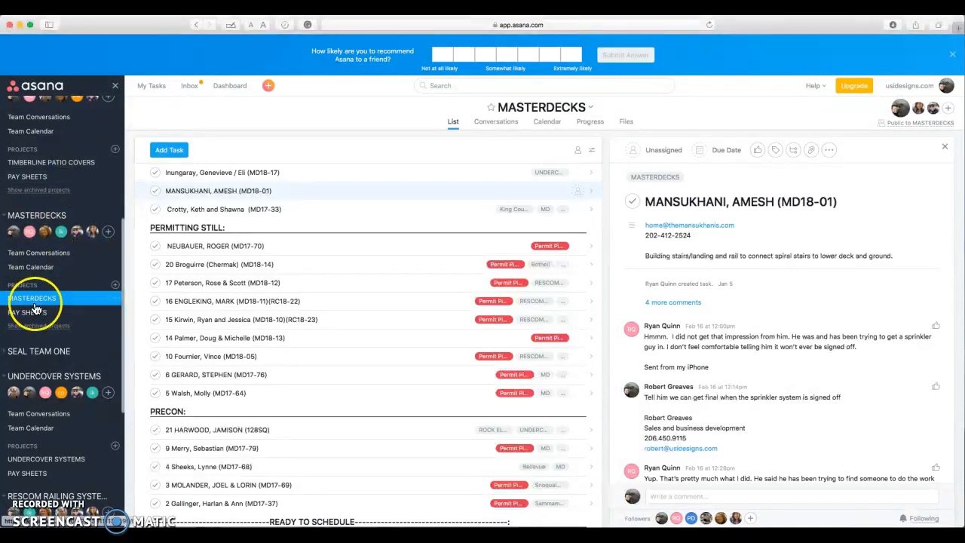
click(75, 162)
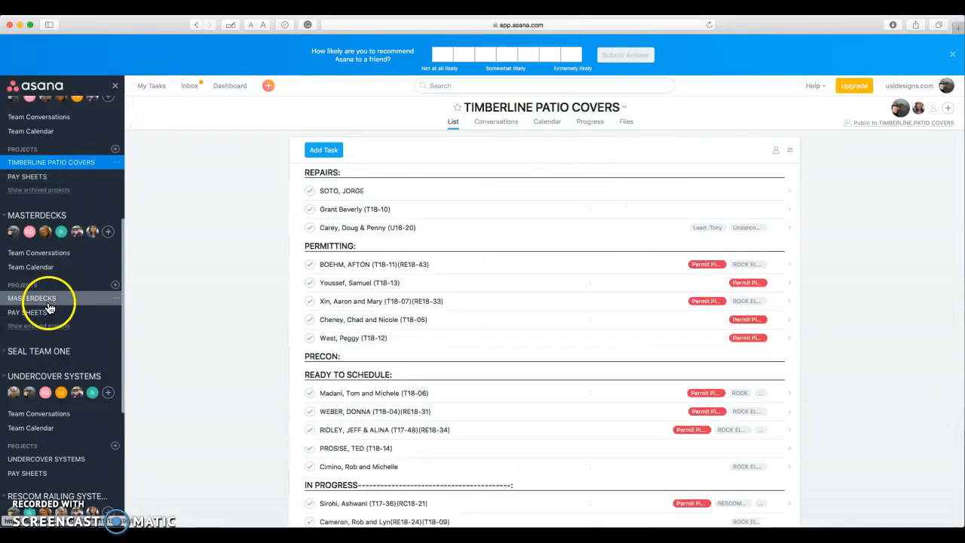
click(48, 300)
click(57, 170)
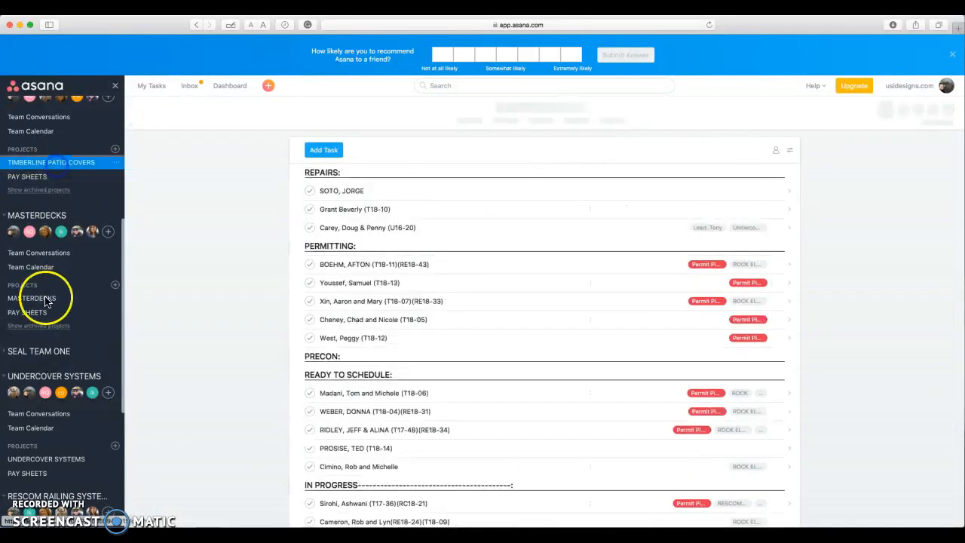
click(45, 304)
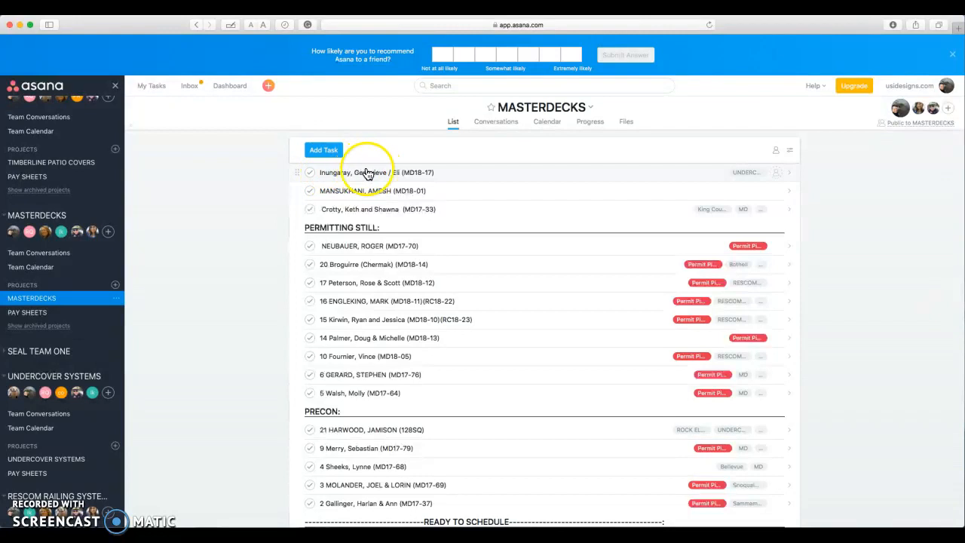
Create a new task in MASTERDECKS and add it to the Permit Pipeline project.
click(330, 154)
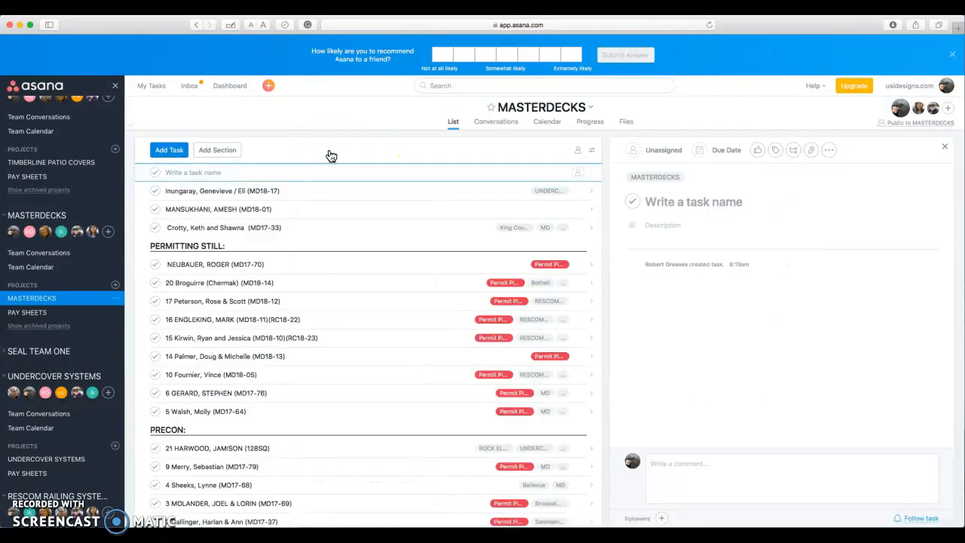
click(686, 200)
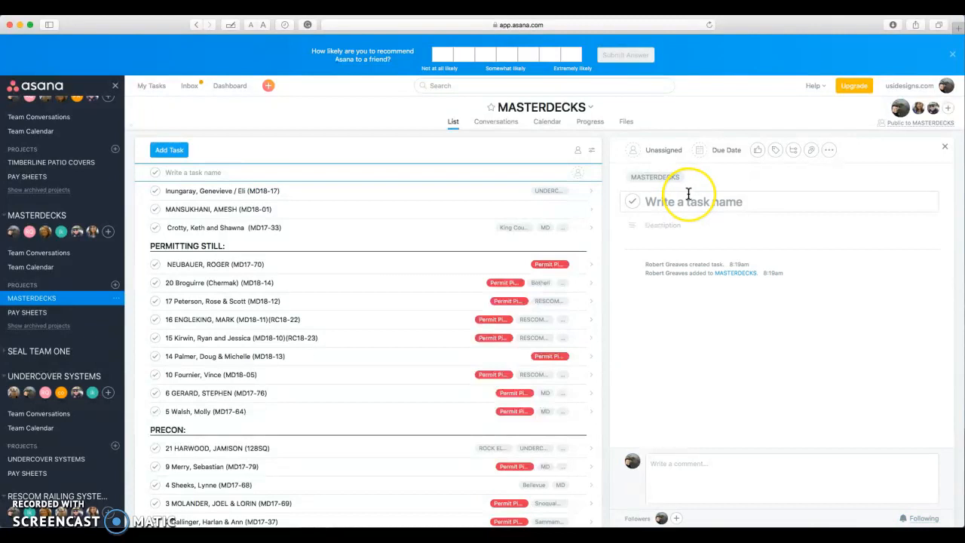
click(708, 184)
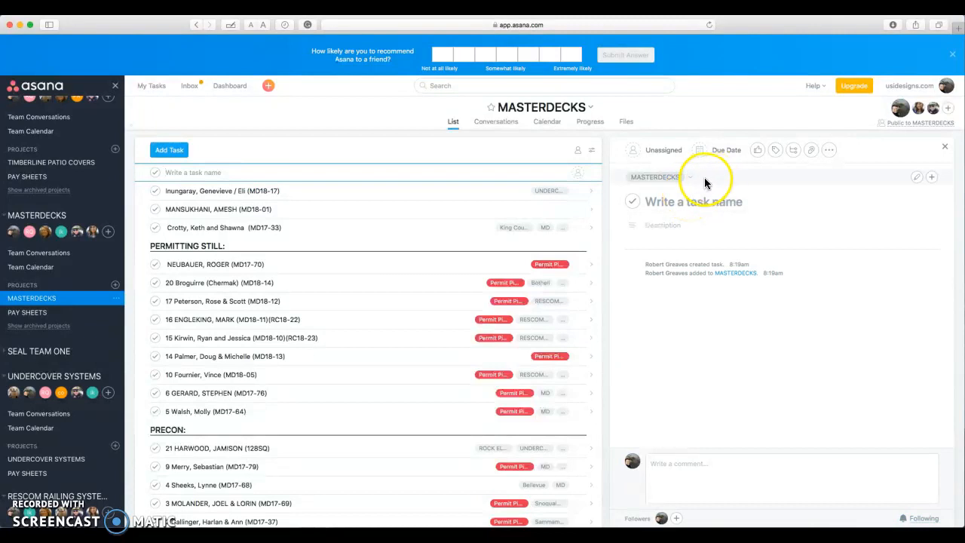
click(934, 178)
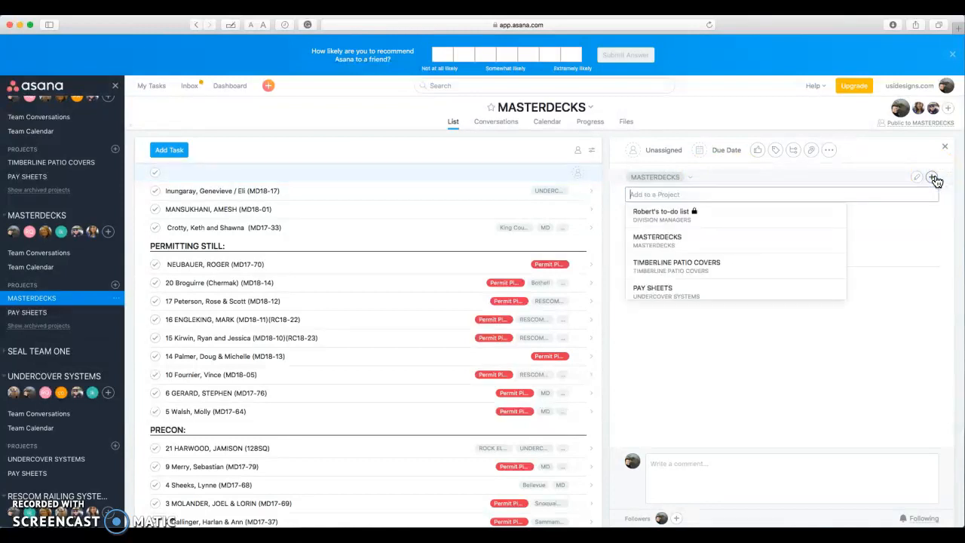
text(perm)
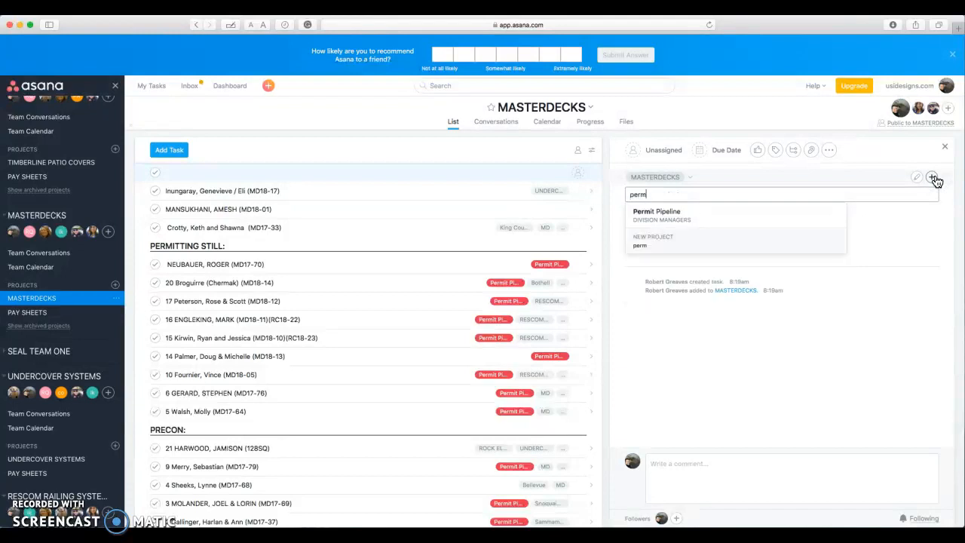
click(814, 205)
click(934, 178)
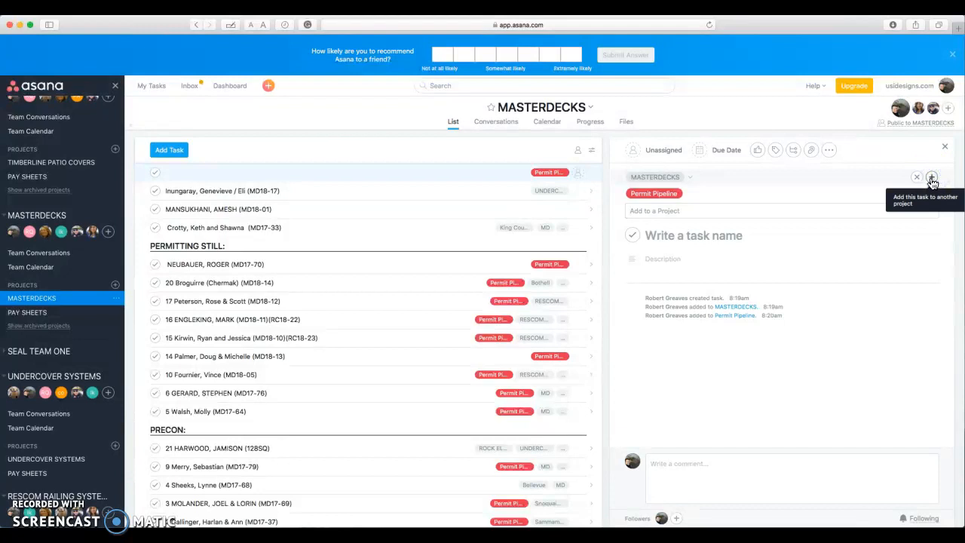
Also add the task to the UNDERCOVER SYSTEMS and RESCOM RAILING projects.
click(679, 209)
text(under)
click(668, 228)
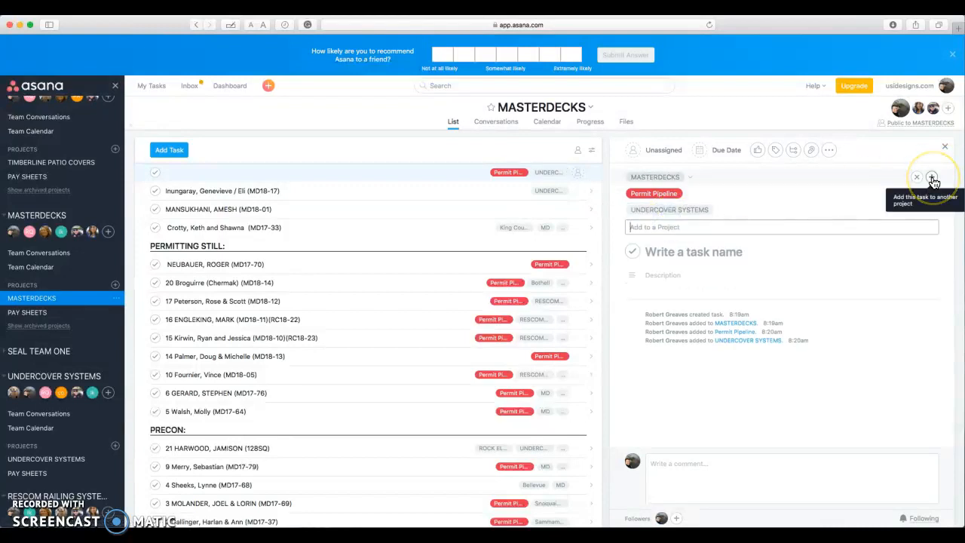
click(933, 180)
click(665, 226)
text(resc)
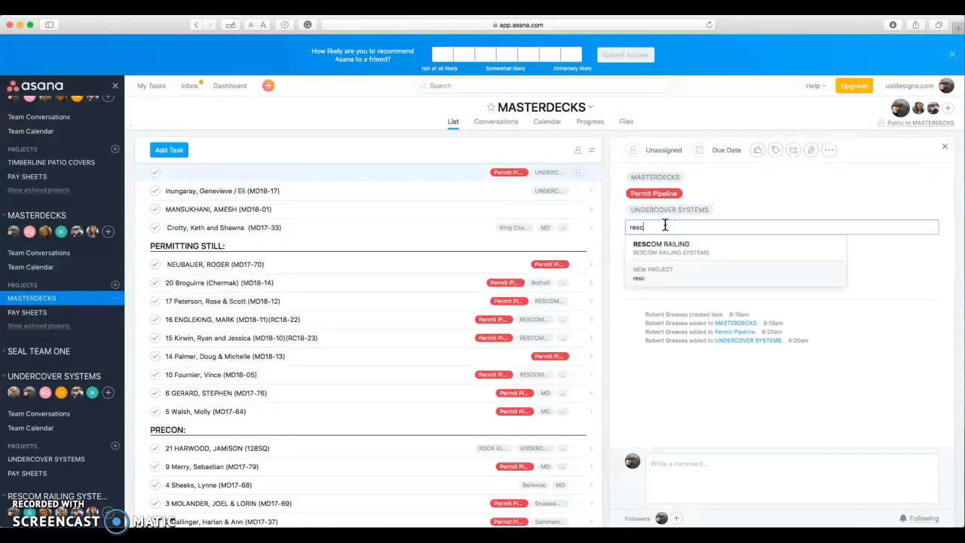
click(666, 243)
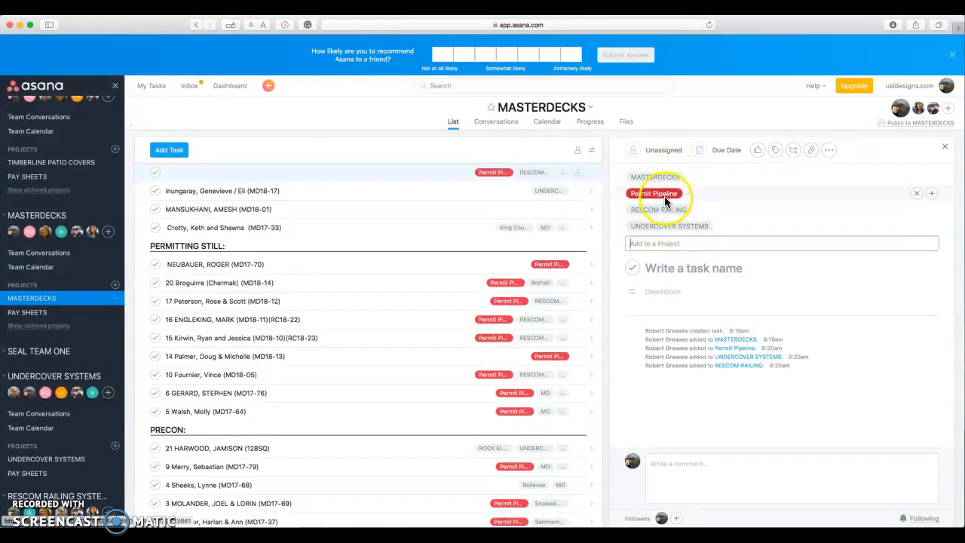
click(667, 241)
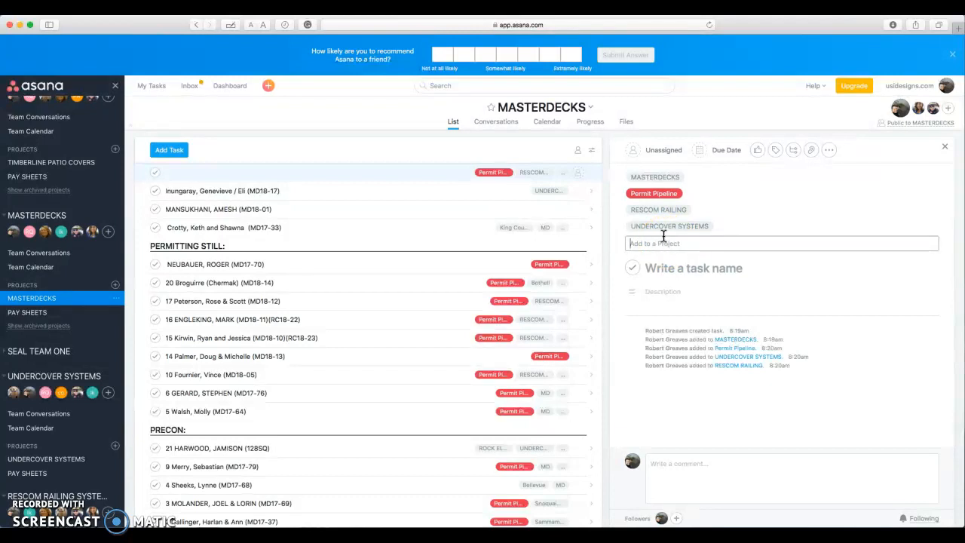
Name the new task with the client's surname and first name.
click(669, 243)
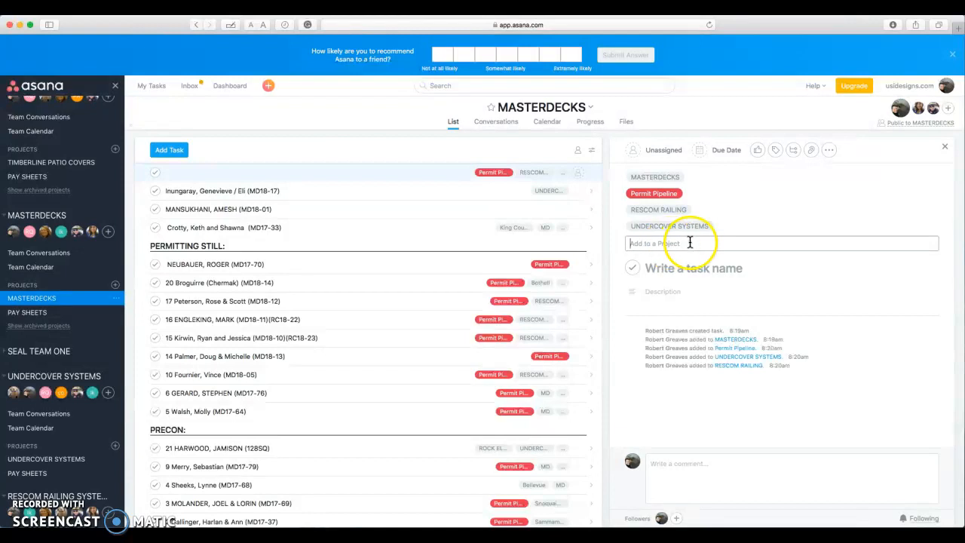
click(681, 268)
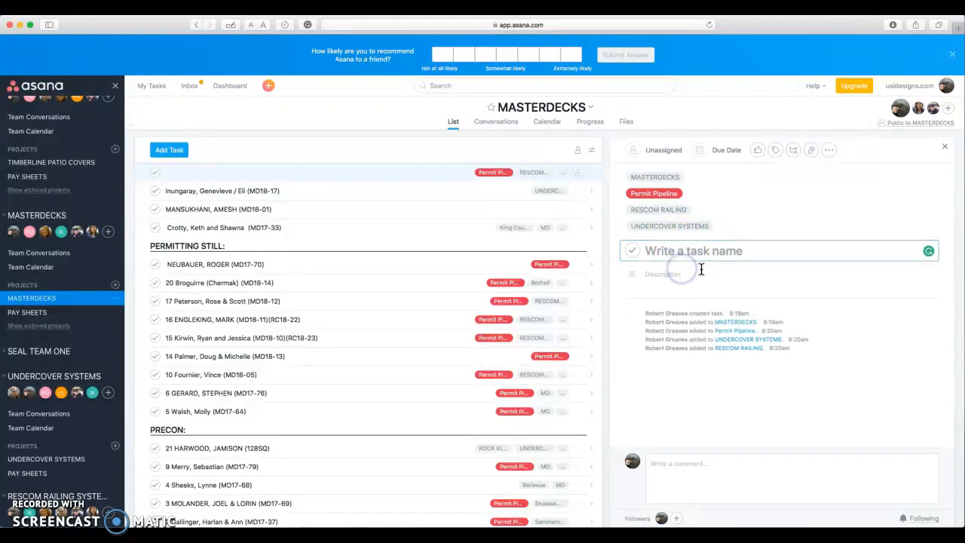
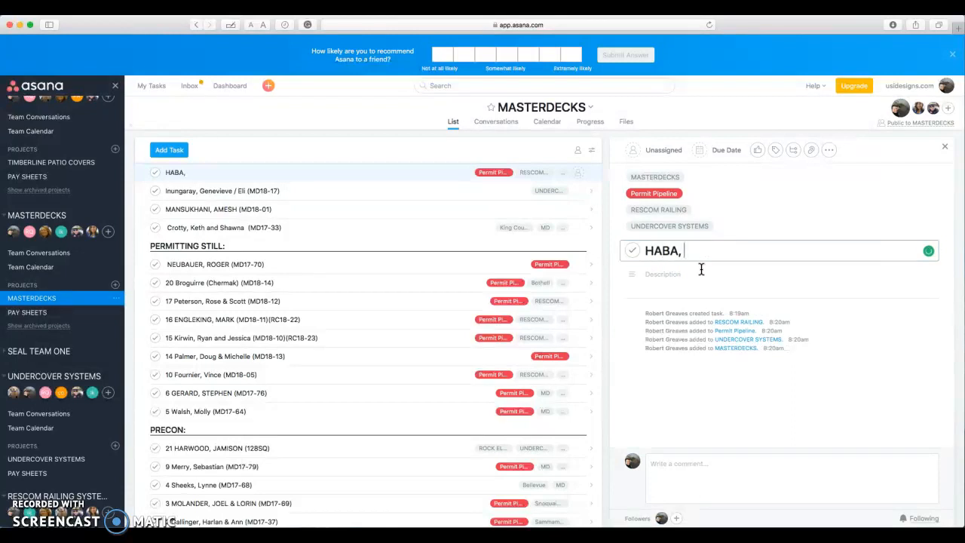
Paste the client's street address, copied from another window, into the task description.
click(773, 285)
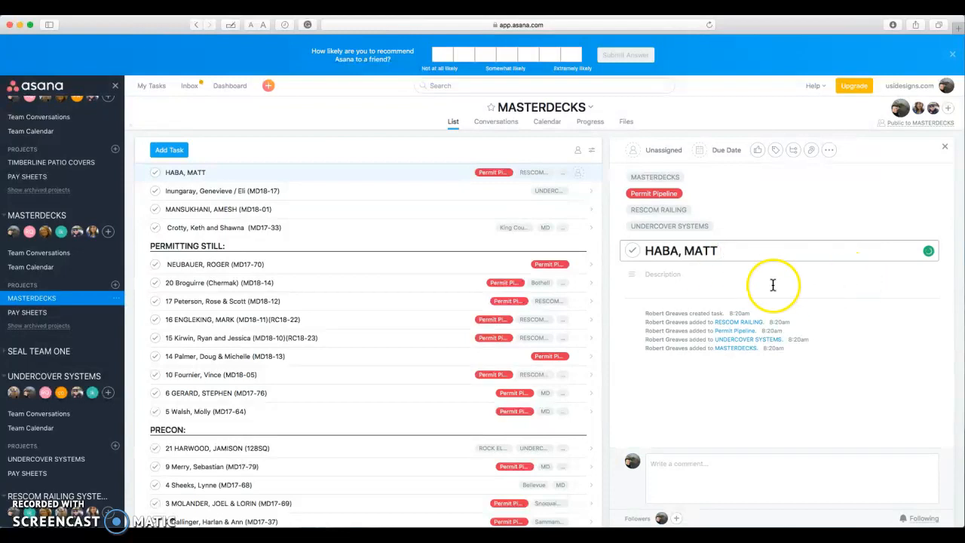
click(719, 276)
click(733, 250)
click(733, 271)
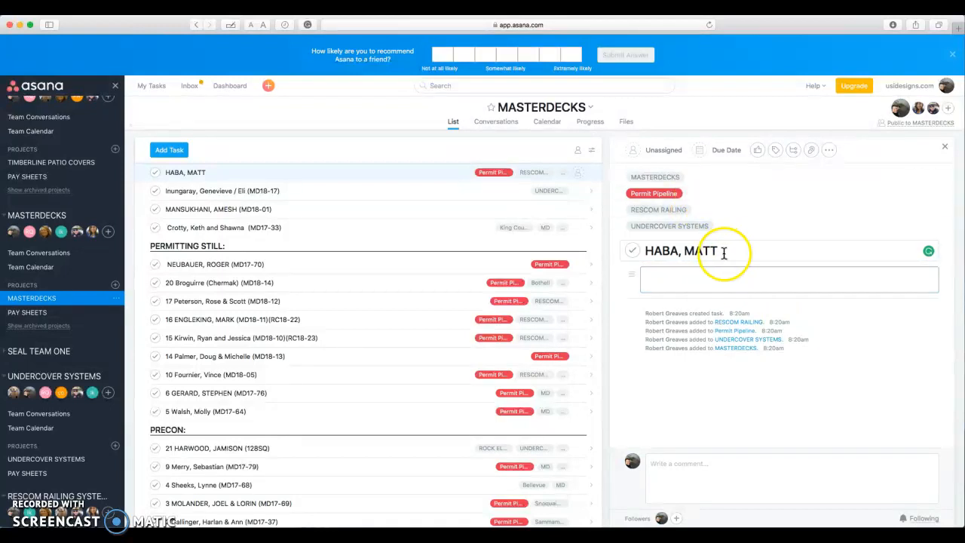
click(702, 273)
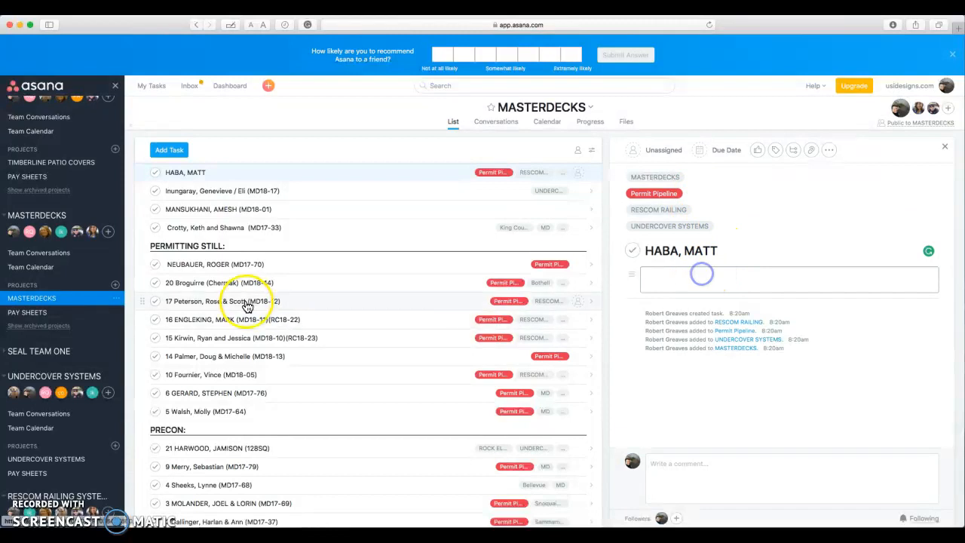
key(super+Tab)
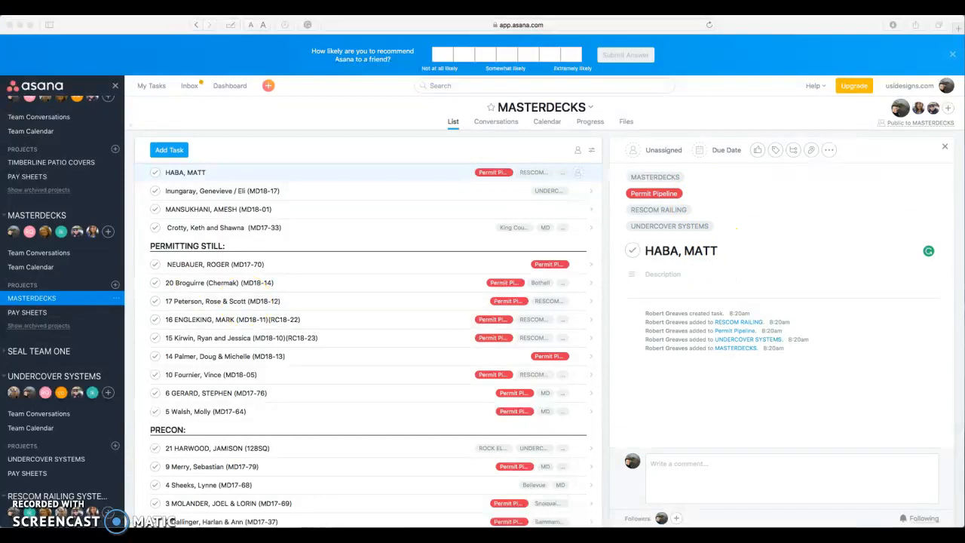
click(663, 274)
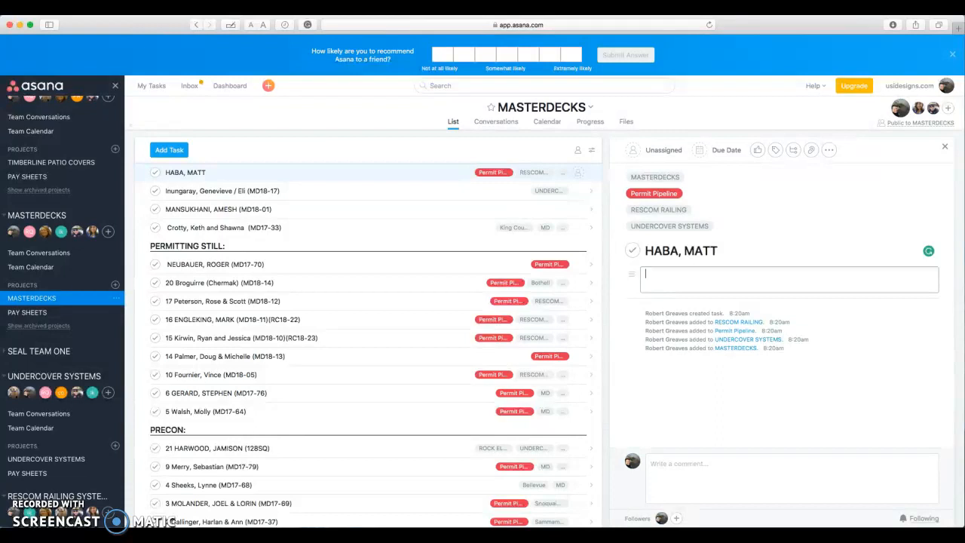
key(super+Tab)
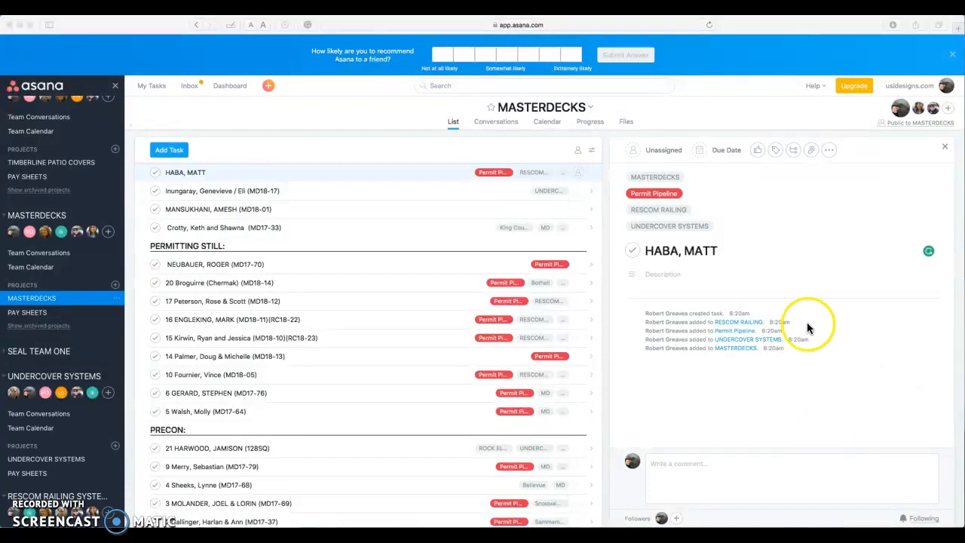
click(681, 275)
click(675, 281)
Paste the customer's e-mail and phone number directly under the address, removing blank lines between them.
key(BackSpace)
click(777, 284)
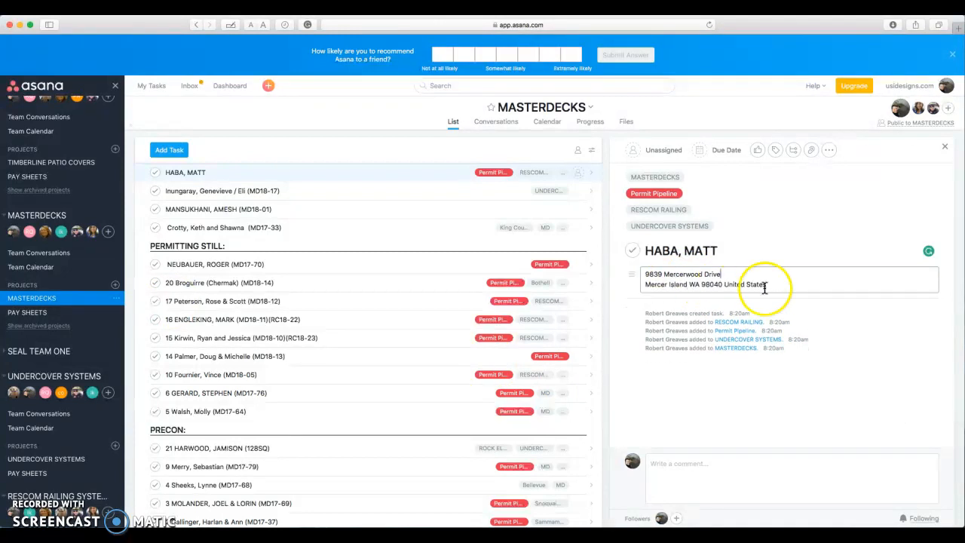
key(Return)
key(Return)
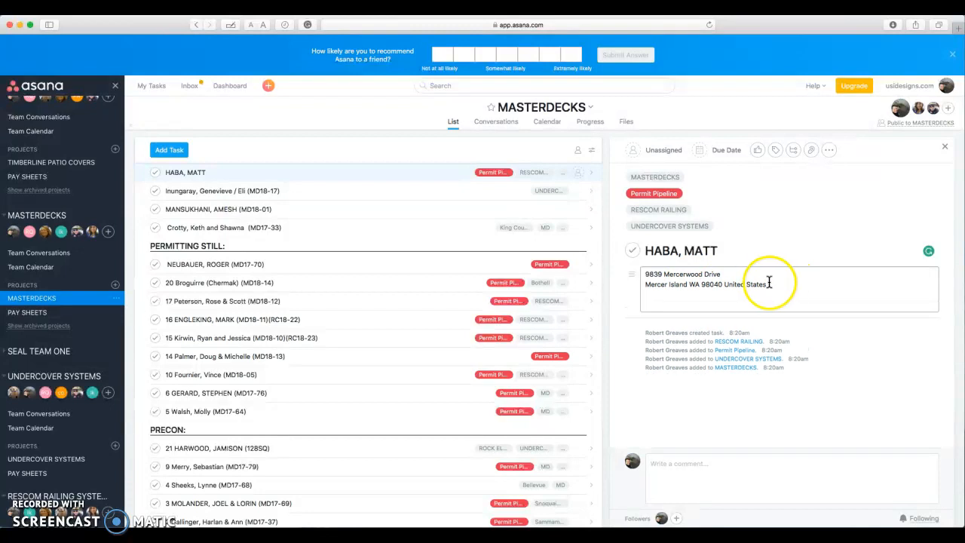
key(super+Tab)
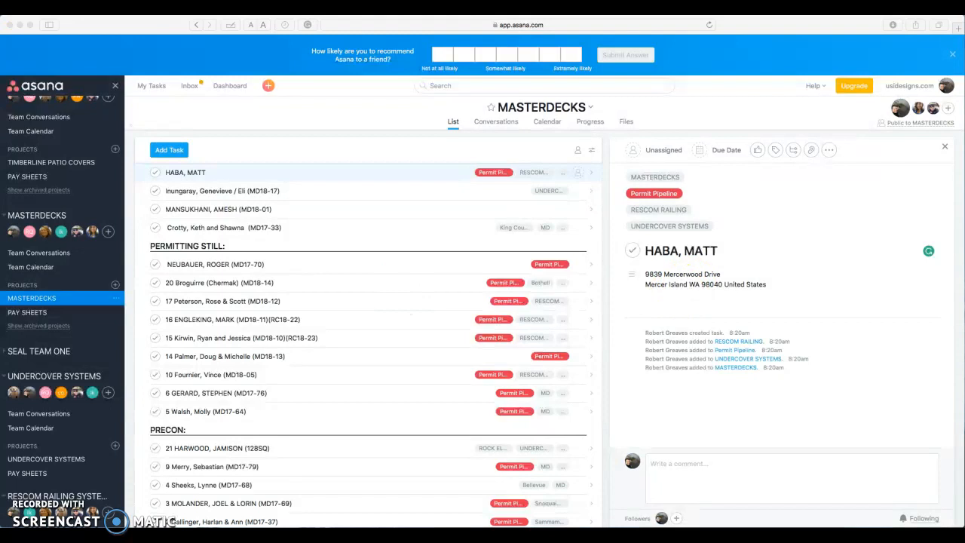
click(658, 300)
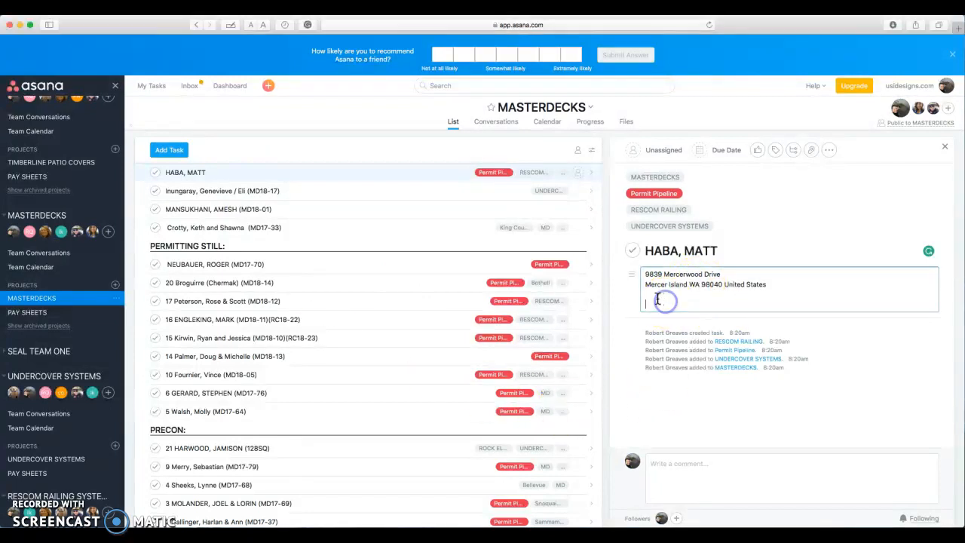
key(super+v)
click(654, 315)
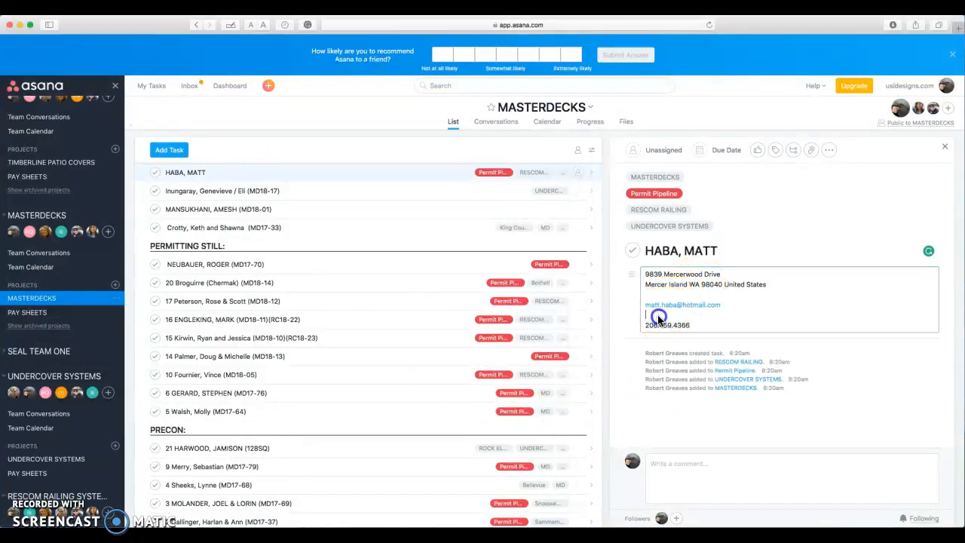
key(BackSpace)
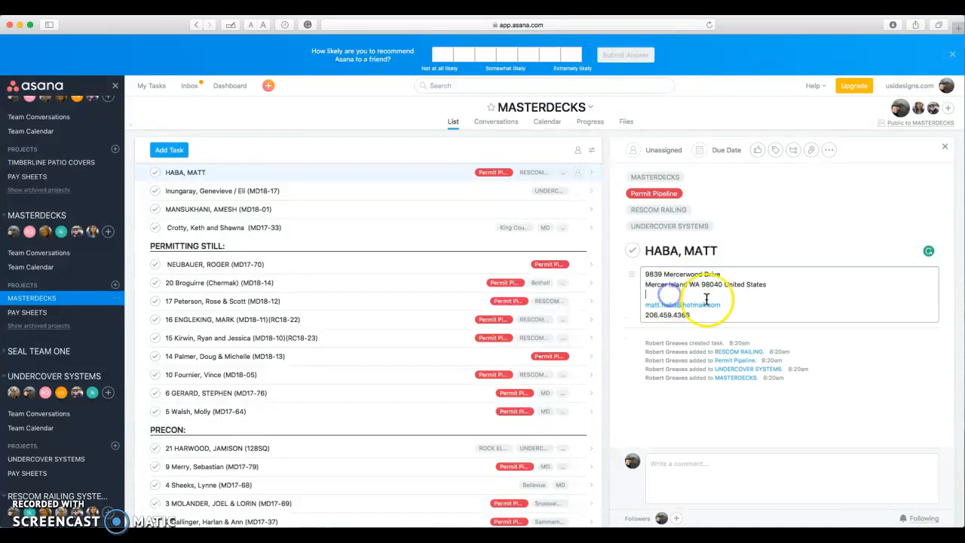
key(BackSpace)
click(713, 304)
key(Return)
key(Return)
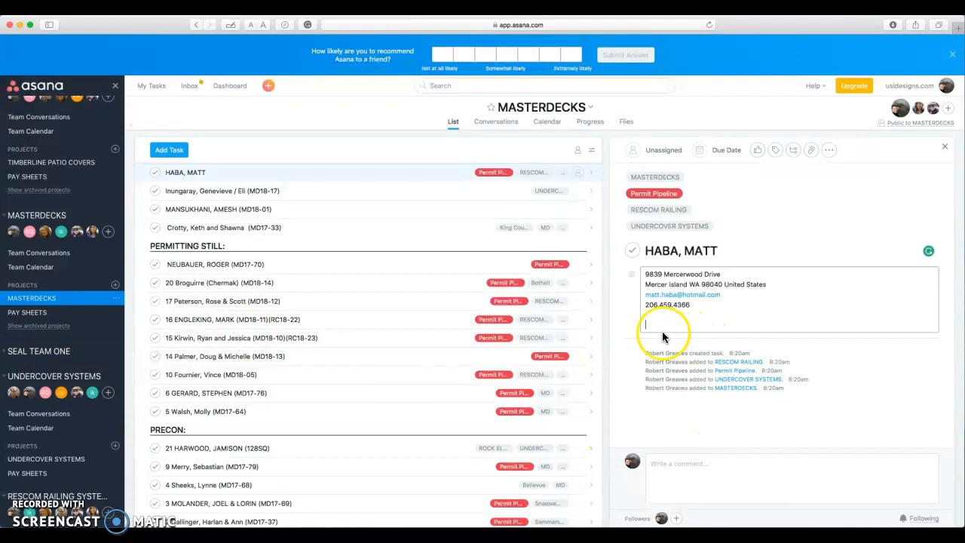
Add scope lines 'Demo 250 sq ft of deck' and 'New Second level deck 402 sq ft/88 sq ft of custom stairs'.
text(Demo)
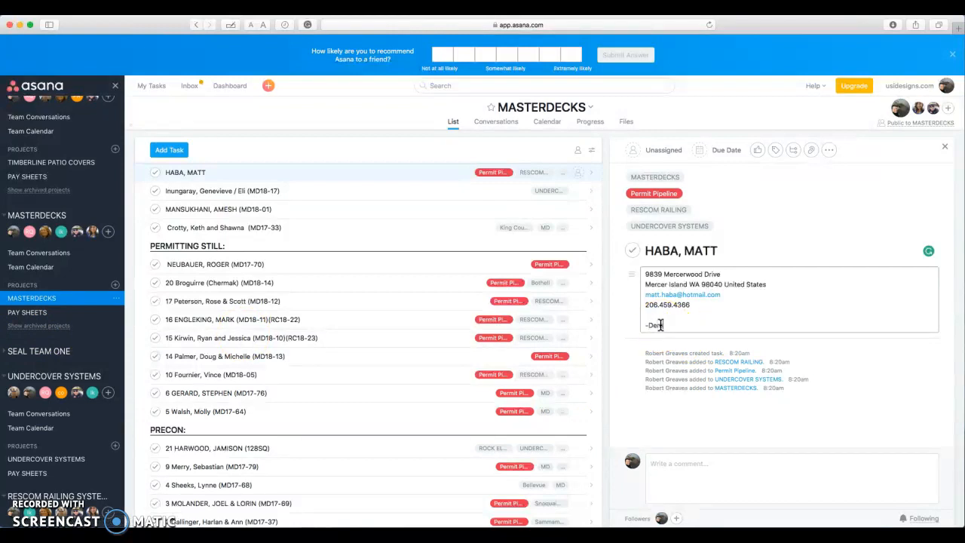
text( 250 sq ft of deck)
key(Return)
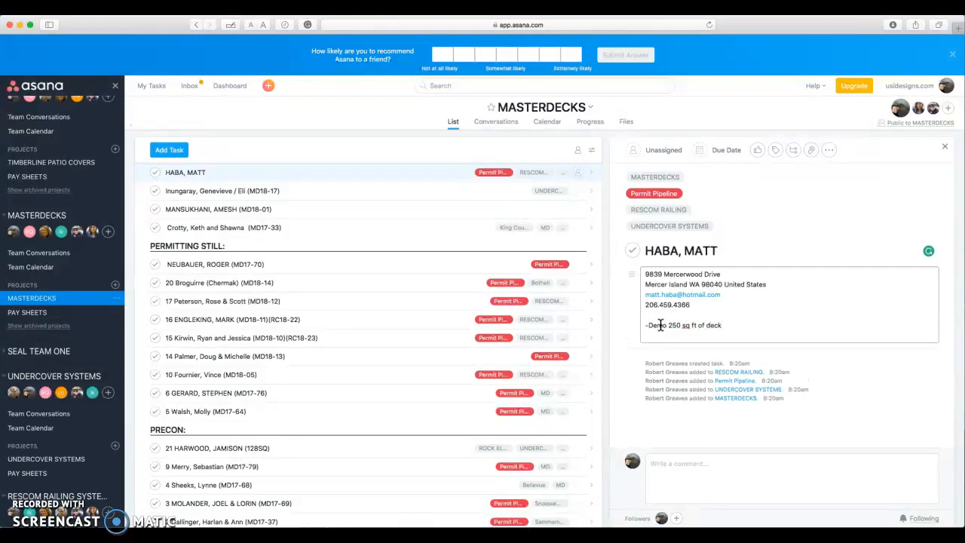
text(- new)
key(BackSpace)
key(BackSpace)
key(BackSpace)
text(New R)
key(BackSpace)
key(BackSpace)
key(BackSpace)
key(BackSpace)
text(ew Second level deck 402 sq ft/88 sq ft of)
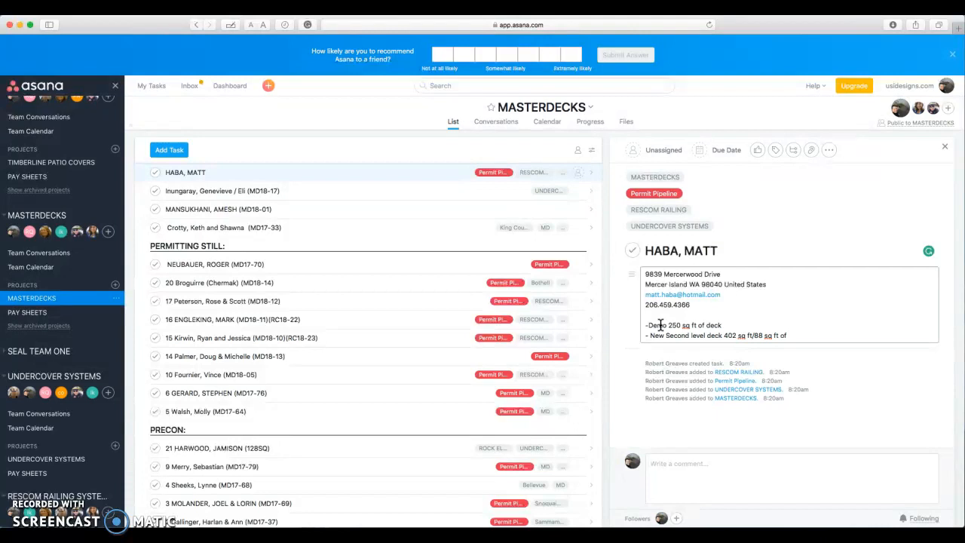
key(BackSpace)
text(custom stairs)
key(Return)
Add scope lines '- APEX railing system 80 LN FT' and '- 402 sq ft of UNDERCOVER'.
text(- AP)
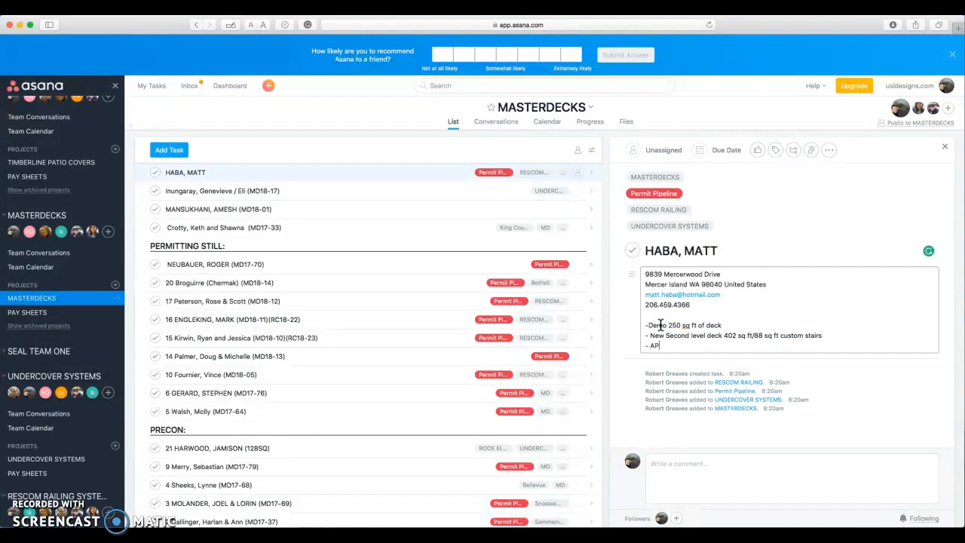
text(EX railing system)
text(80 LN FT)
key(Return)
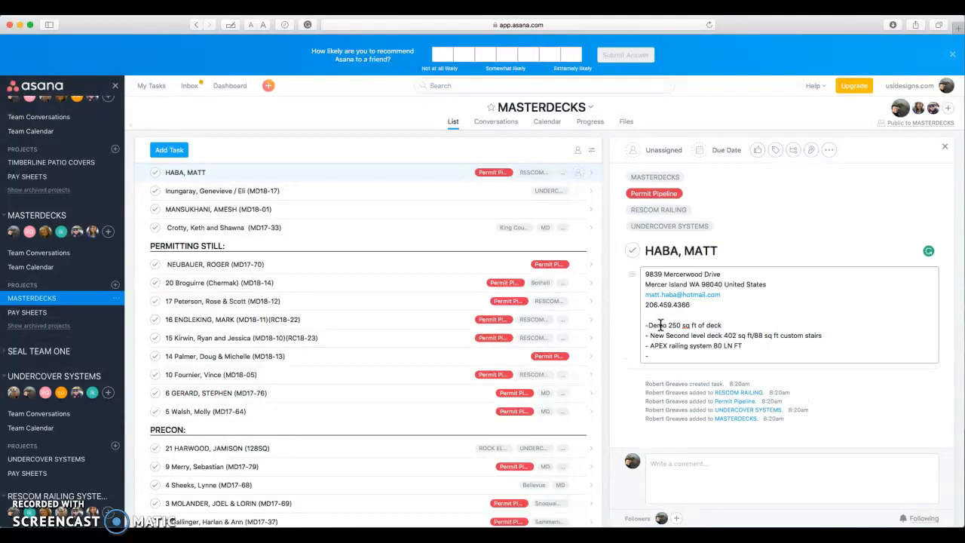
text(- 402 sq)
key(BackSpace)
text(q ft of UNDERCOVER)
key(Return)
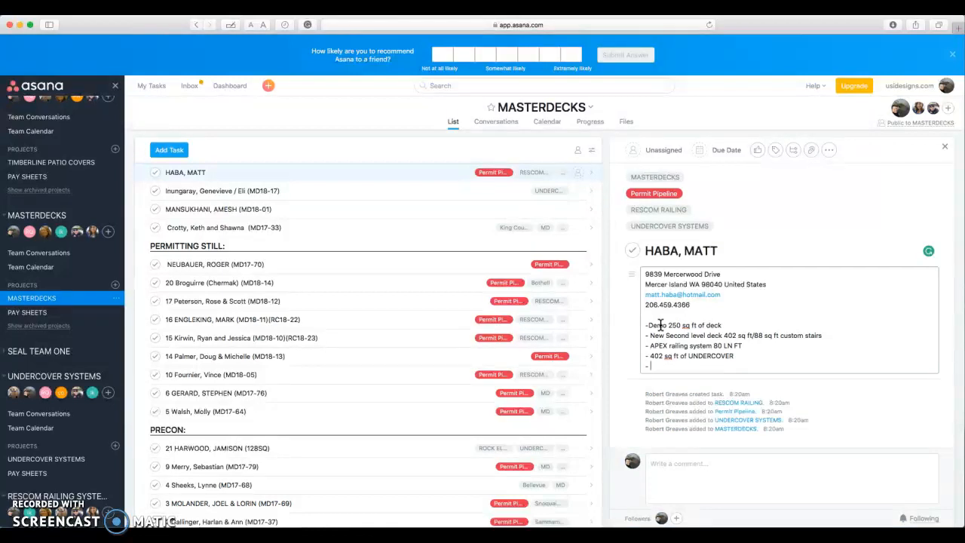
key(BackSpace)
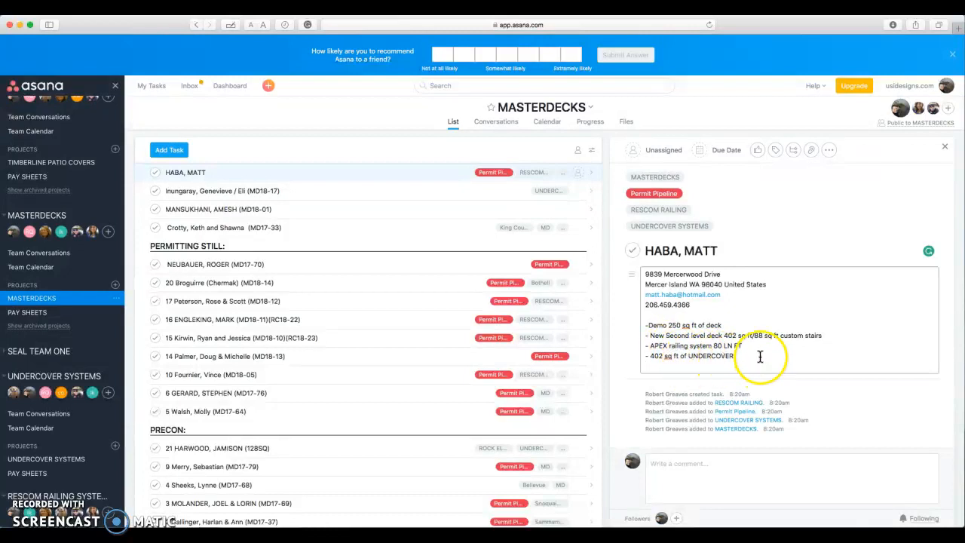
Add five teammates as task followers, finding each by typing part of their name.
click(625, 384)
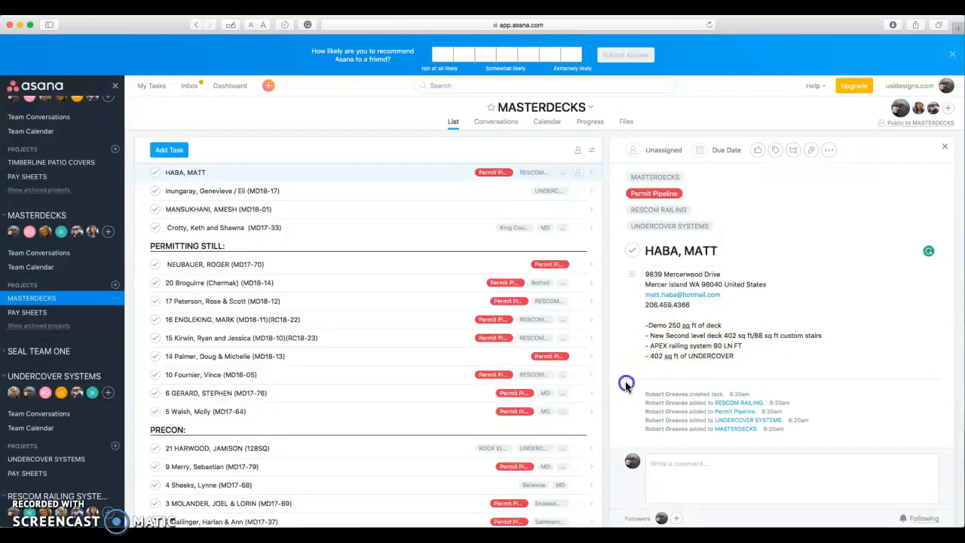
click(678, 520)
text(jord)
key(Return)
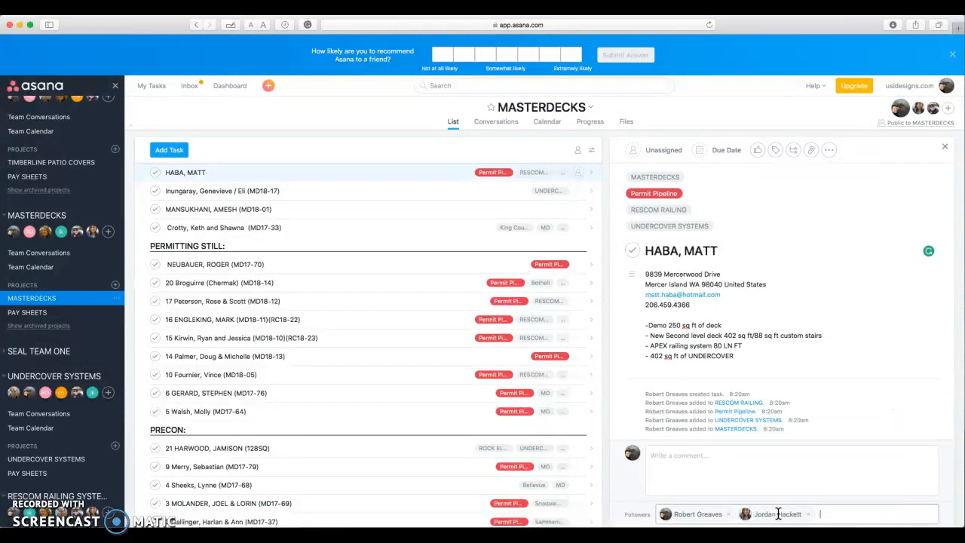
text(ryan)
key(Return)
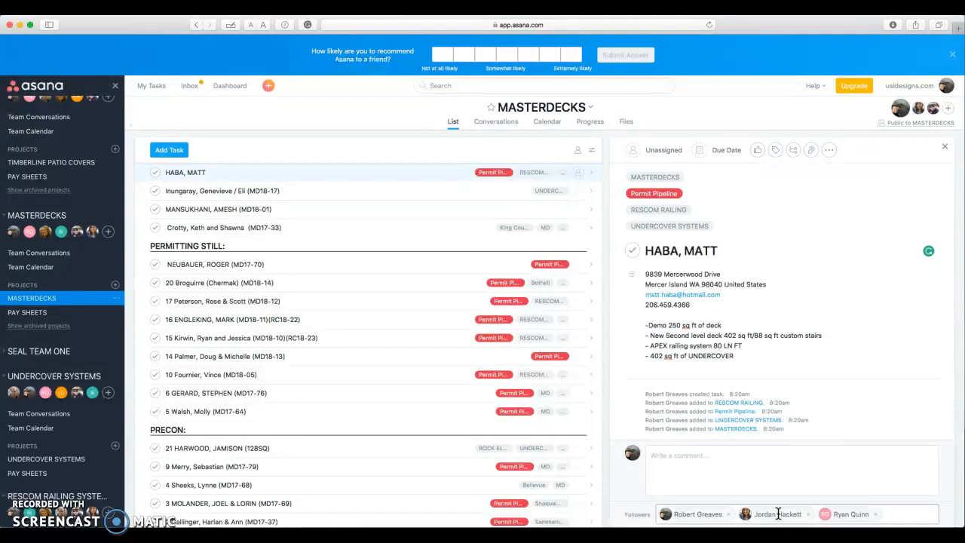
text(steve)
key(Return)
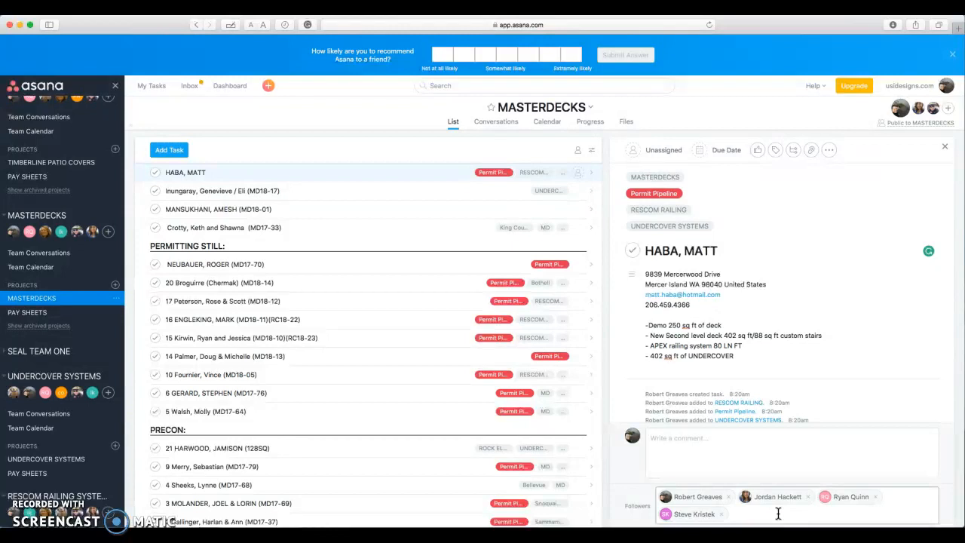
text(codee)
key(Return)
text(bry)
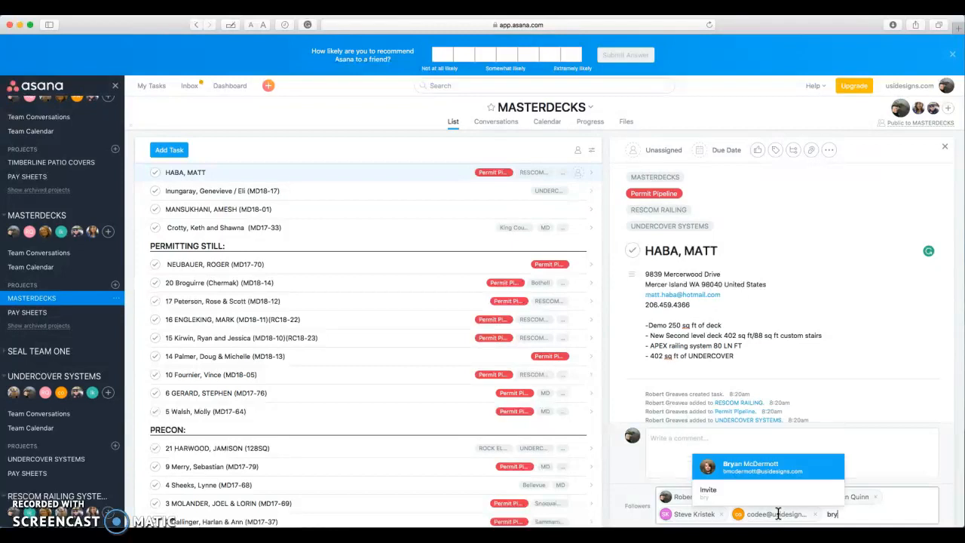
key(Return)
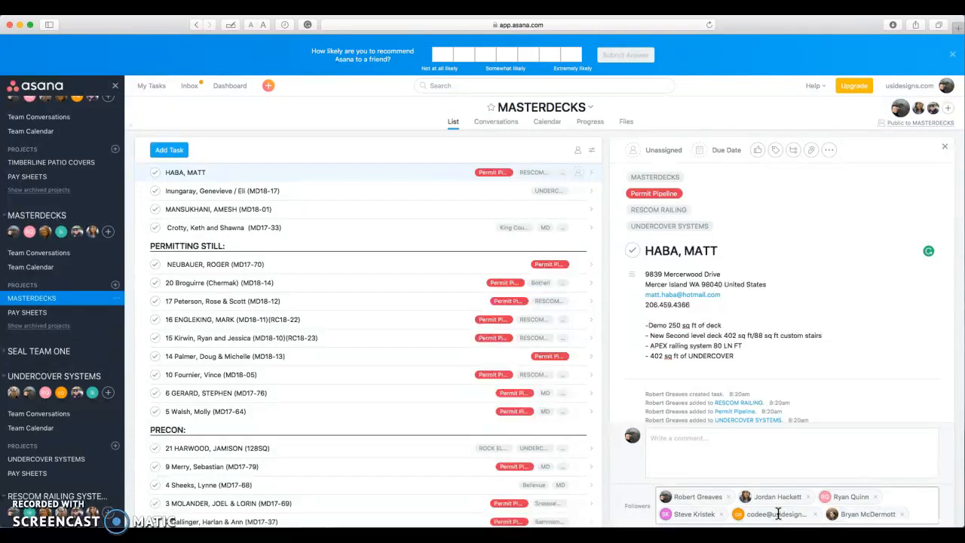
click(700, 456)
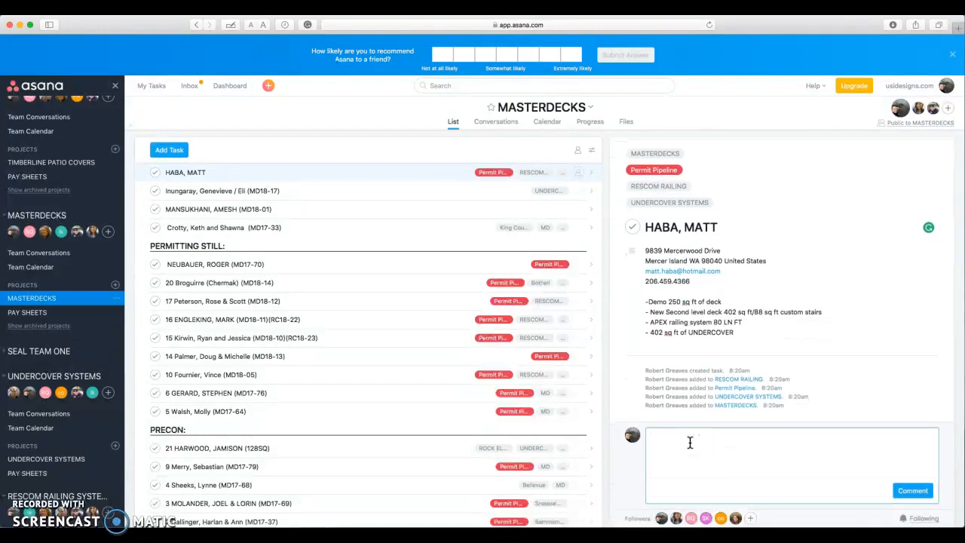
Draft an unposted comment saying the customer wants to enjoy a beer on his deck by end of JUNE.
text(This customer wants to enjoy a beer on his deck by the end o)
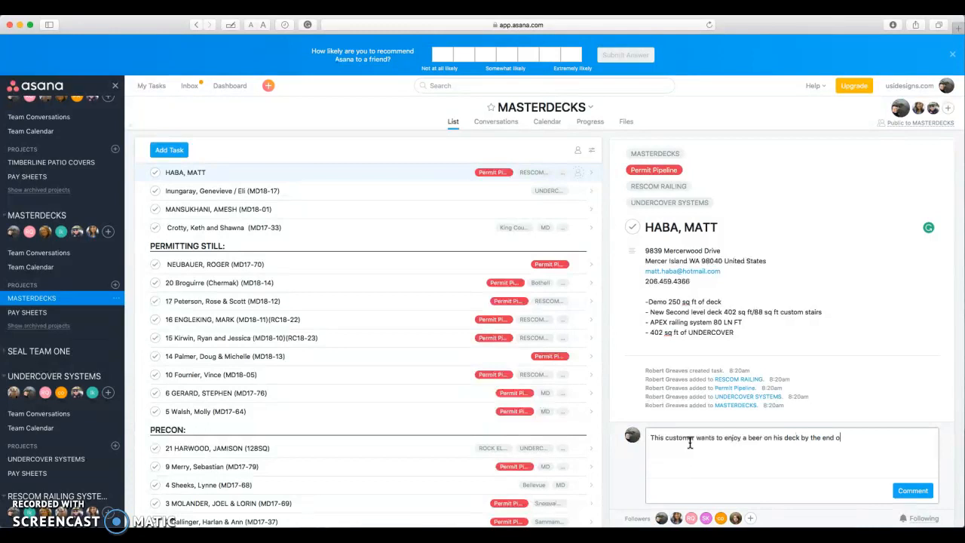
text(f JUNE )
text(lets t)
text(ee what we can)
text( do- BR)
text(YAN I was h)
text(oping to sub)
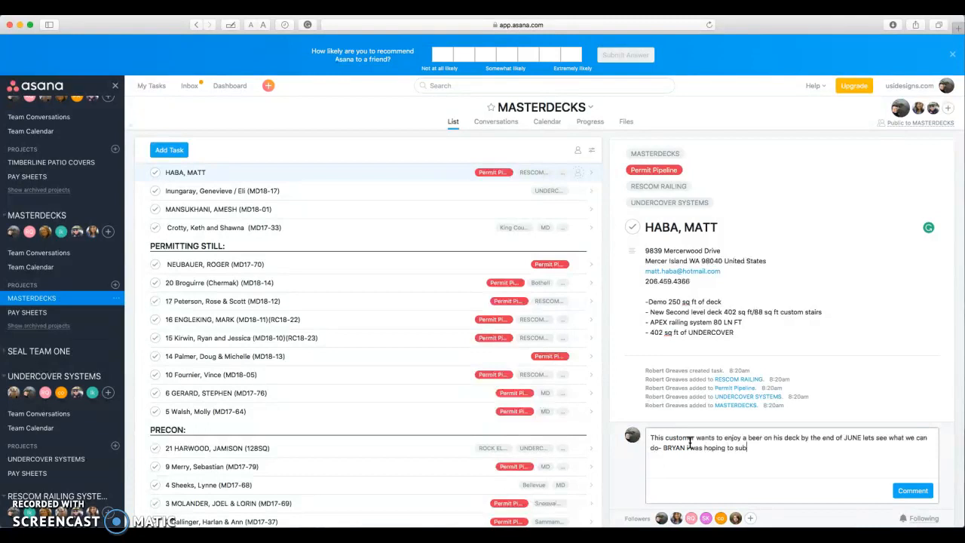
text(mit this project with the Youseff job at the same time.)
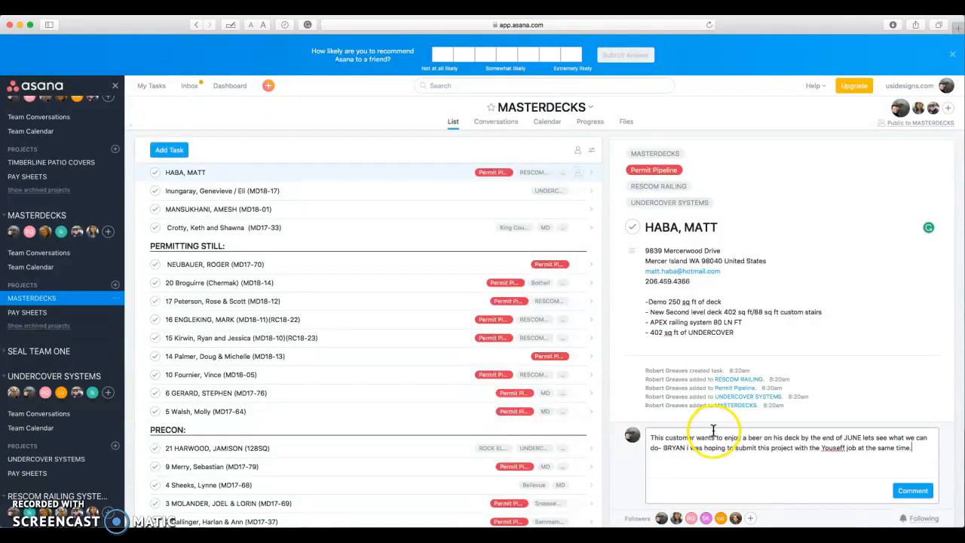
click(897, 450)
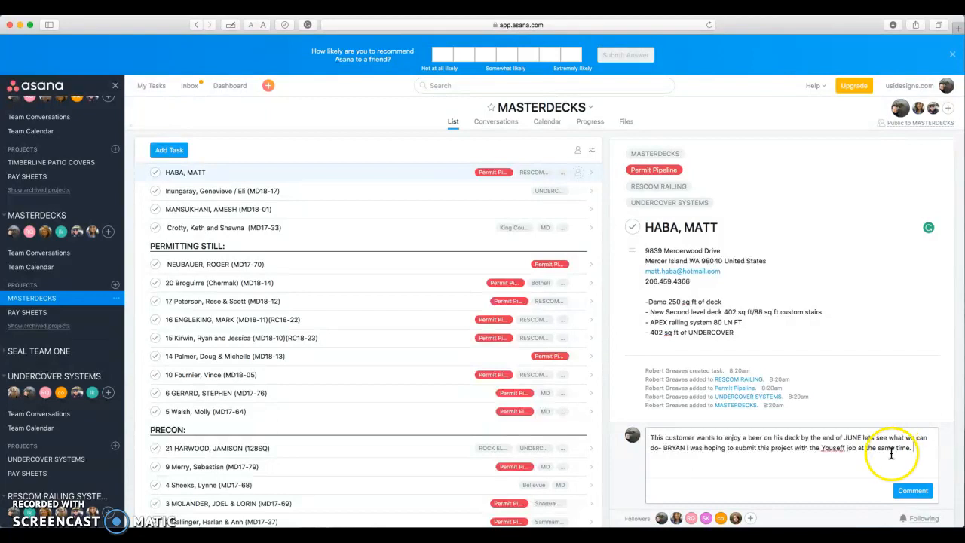